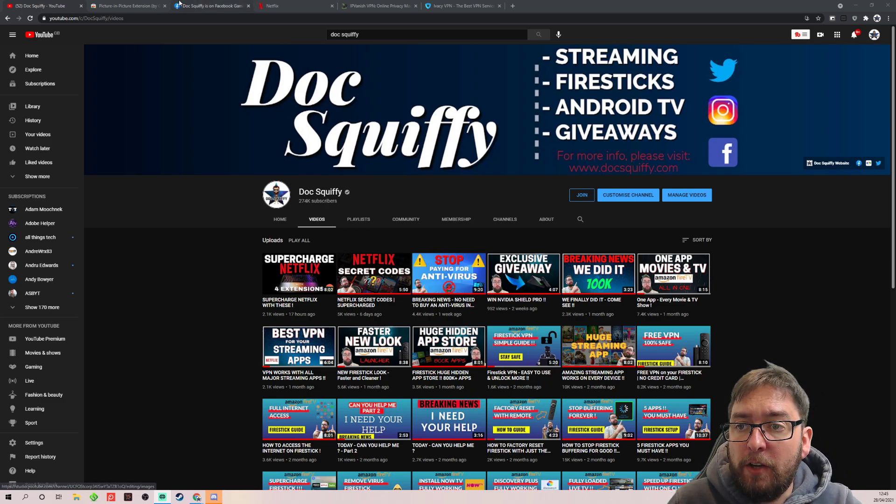
Step: Check the Picture-in-Picture extension store tab, then go back to Doc Squiffy's YouTube videos
click(118, 7)
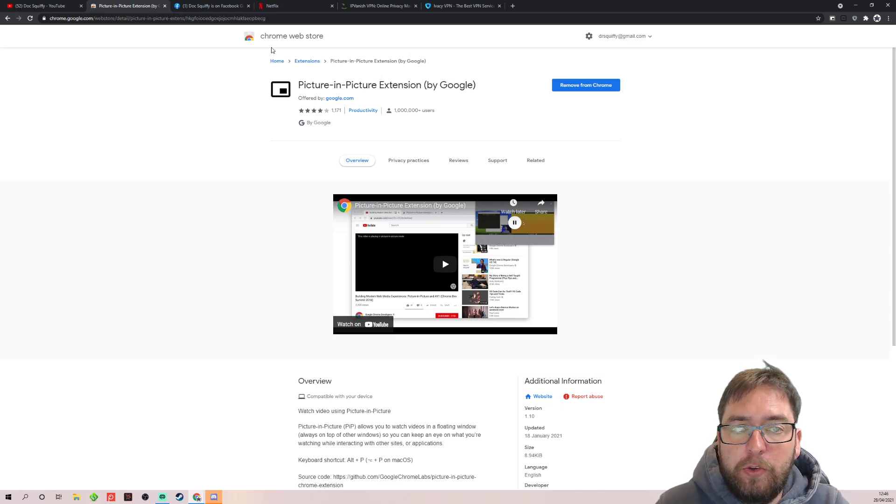
click(44, 5)
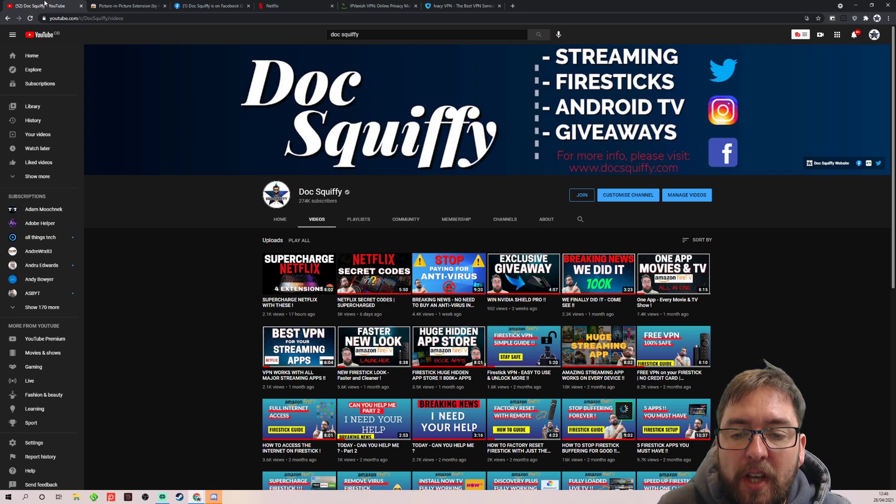
Step: Play the NETFLIX SECRET CODES video, skip the ad, and pop it out with Alt+P
mouse_move(299, 274)
click(376, 280)
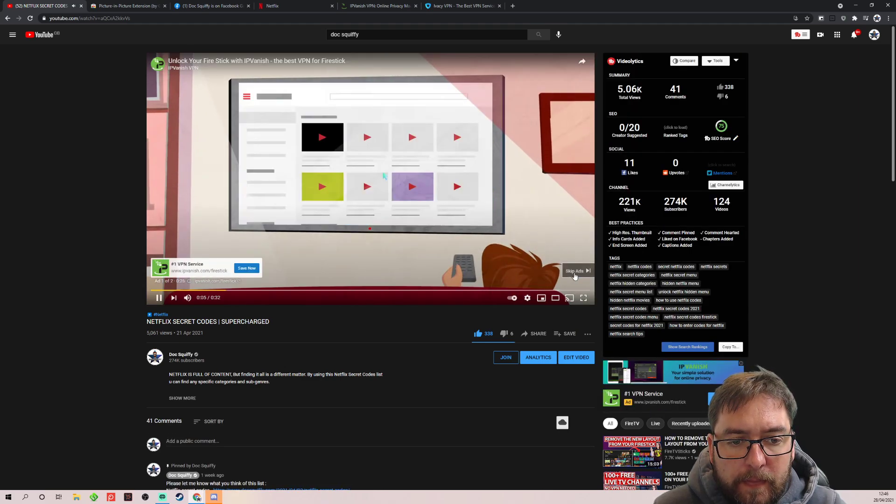
click(576, 272)
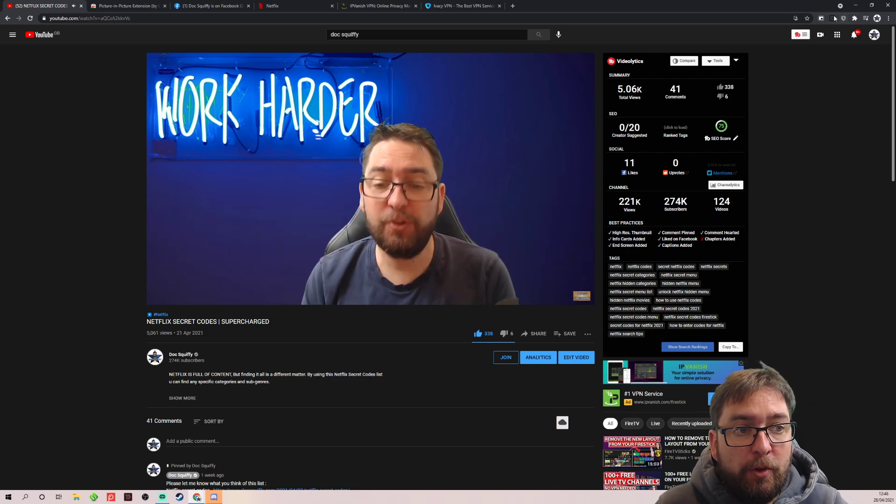
key(alt+p)
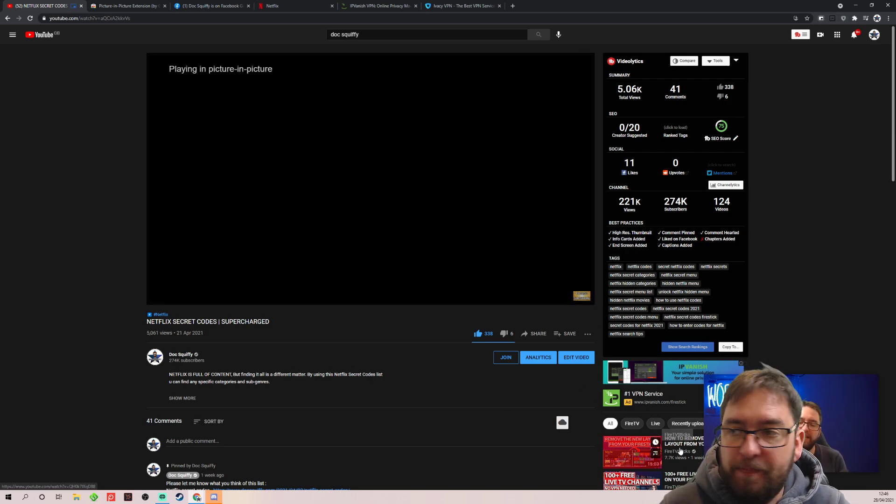
Step: Move the floating video to the bottom-left and resize it larger
drag(727, 380, 97, 374)
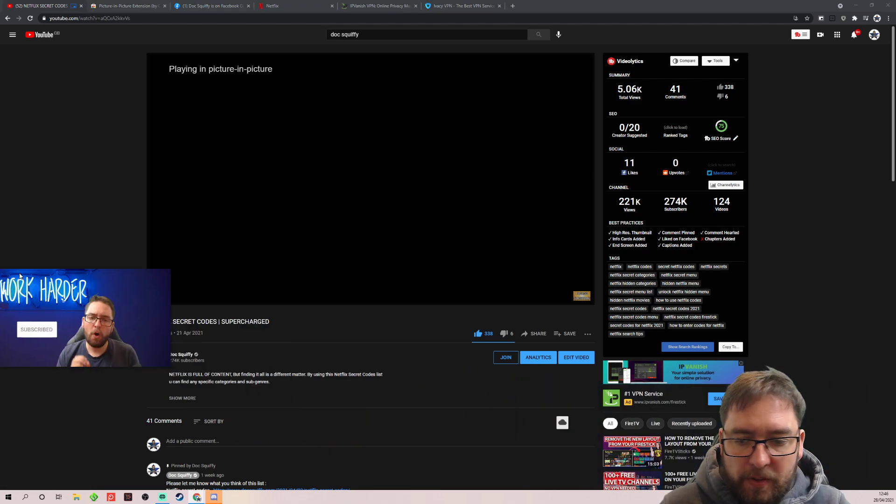
mouse_move(91, 413)
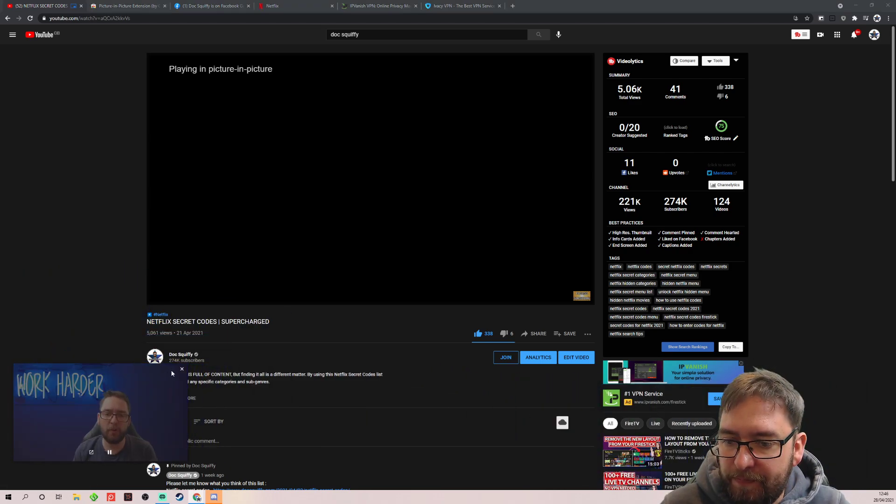
drag(186, 364, 287, 308)
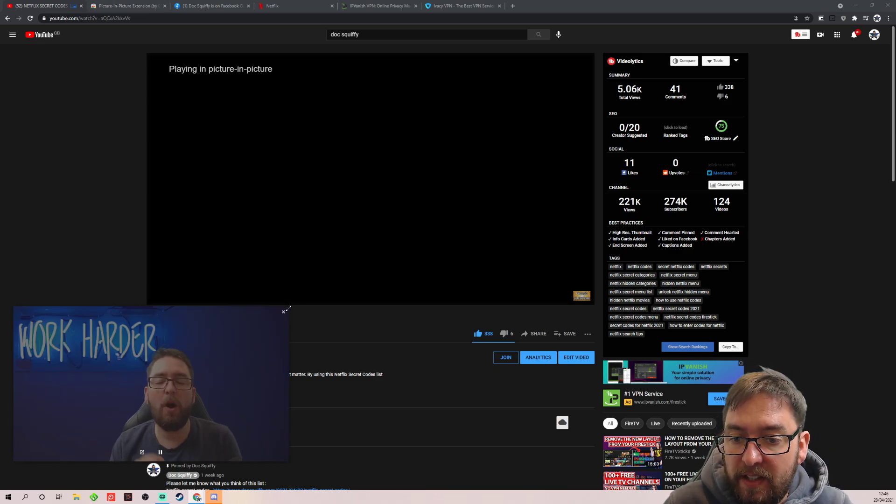
drag(287, 308, 447, 217)
mouse_move(218, 356)
mouse_down()
mouse_move(408, 236)
mouse_move(197, 139)
mouse_move(271, 360)
mouse_move(221, 367)
mouse_up()
mouse_move(443, 234)
mouse_down()
mouse_move(370, 262)
mouse_move(247, 344)
mouse_up()
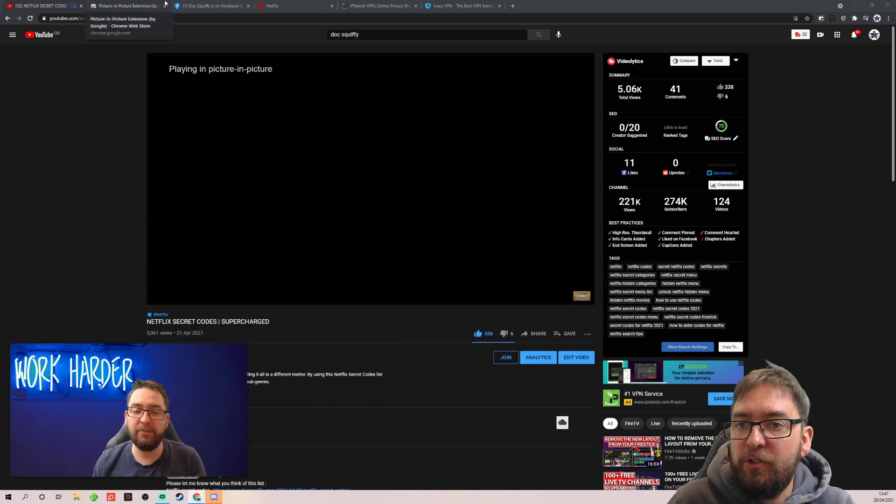
Step: Minimise Chrome from the store tab, nudge the floating video, then restore Chrome
click(210, 6)
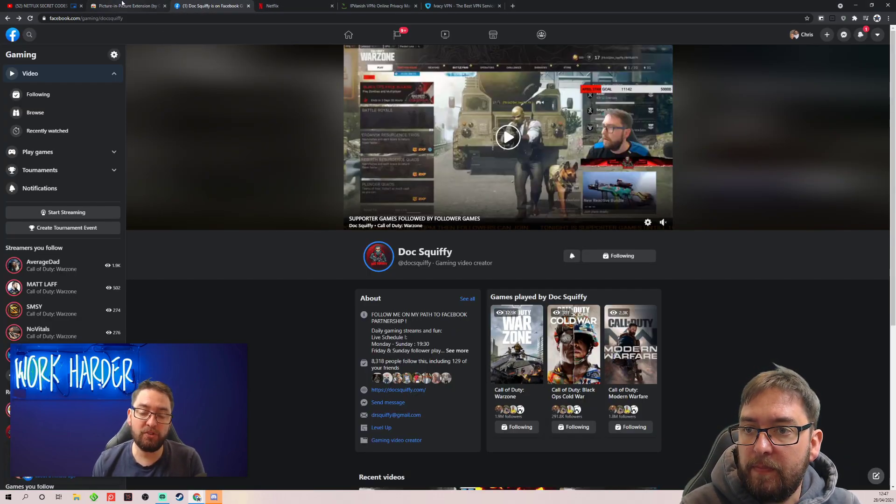
click(122, 4)
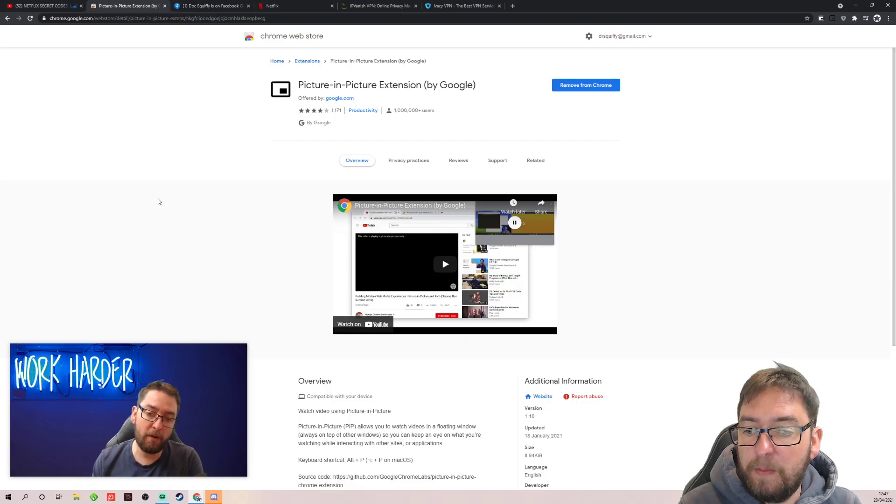
click(855, 5)
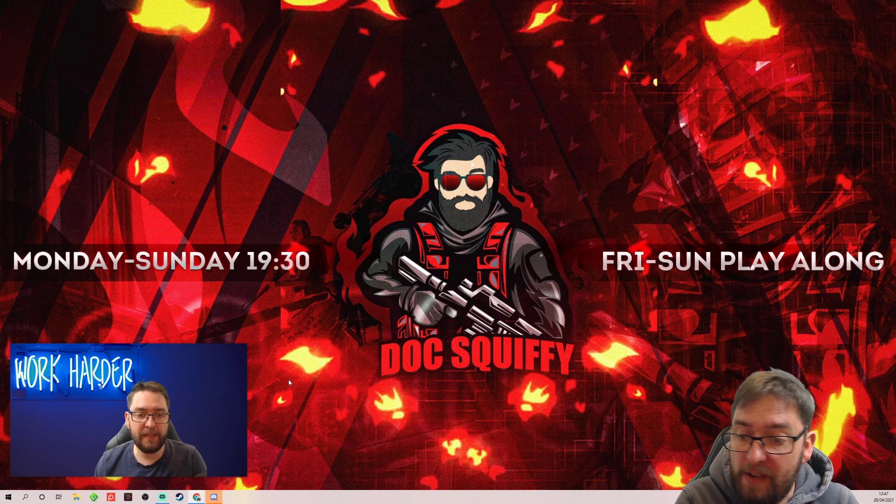
mouse_move(142, 354)
mouse_down()
mouse_move(506, 244)
mouse_move(154, 344)
mouse_up()
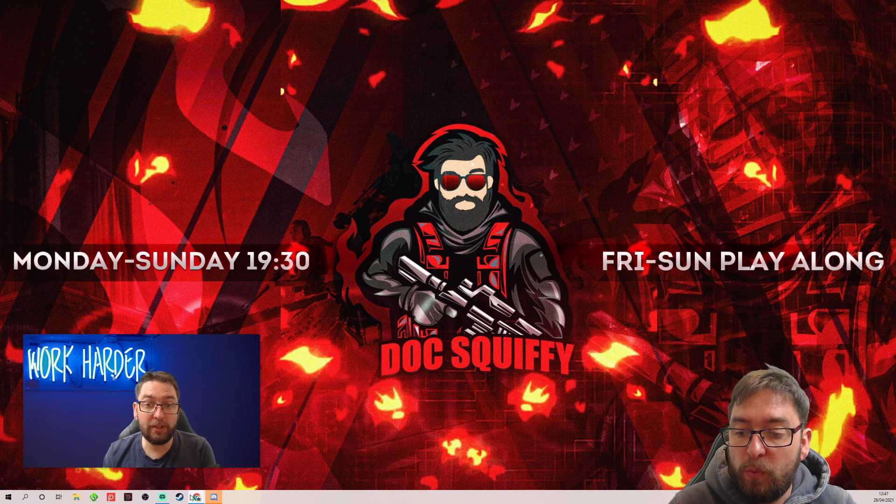
mouse_move(196, 497)
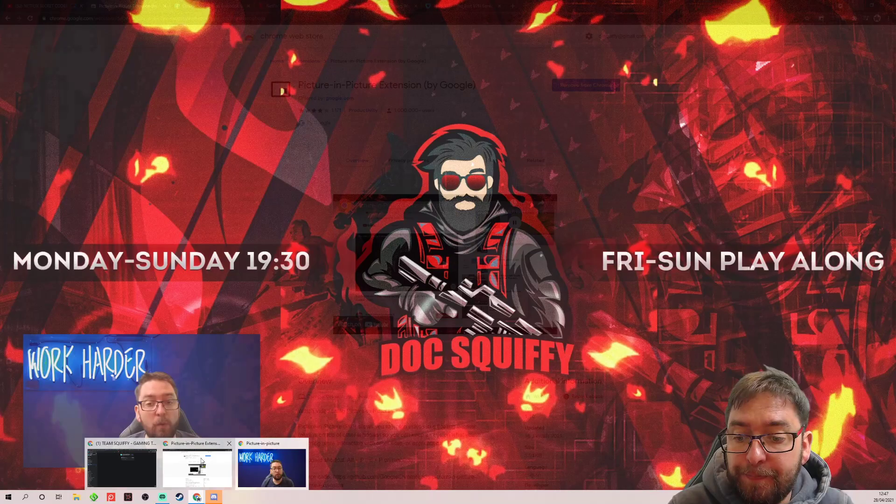
click(201, 461)
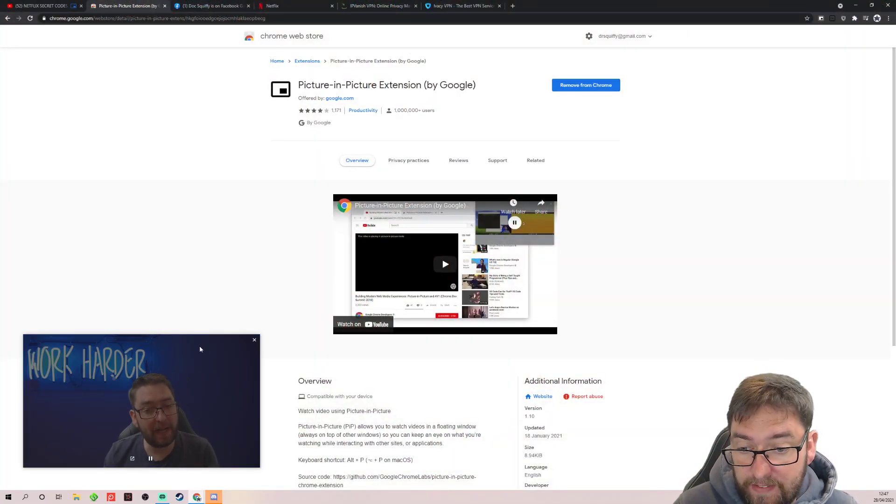
Step: End picture-in-picture, then re-float the video via the toolbar PiP icon and pause it
click(132, 458)
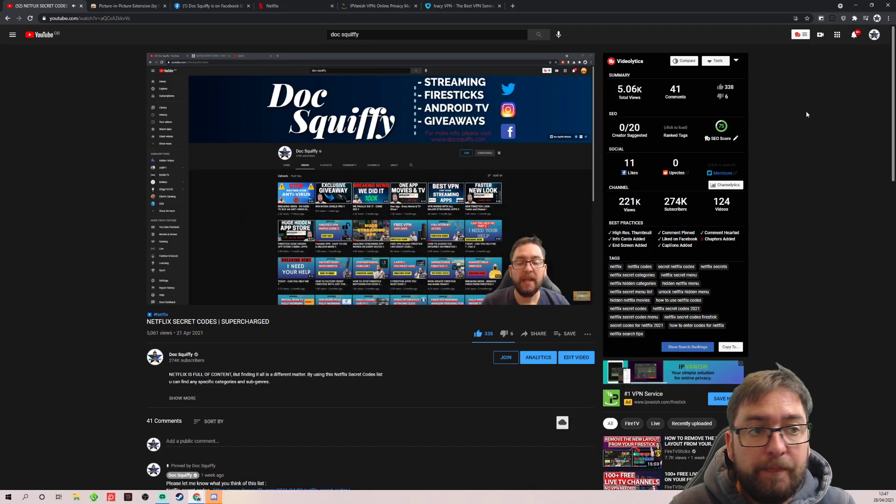
click(820, 19)
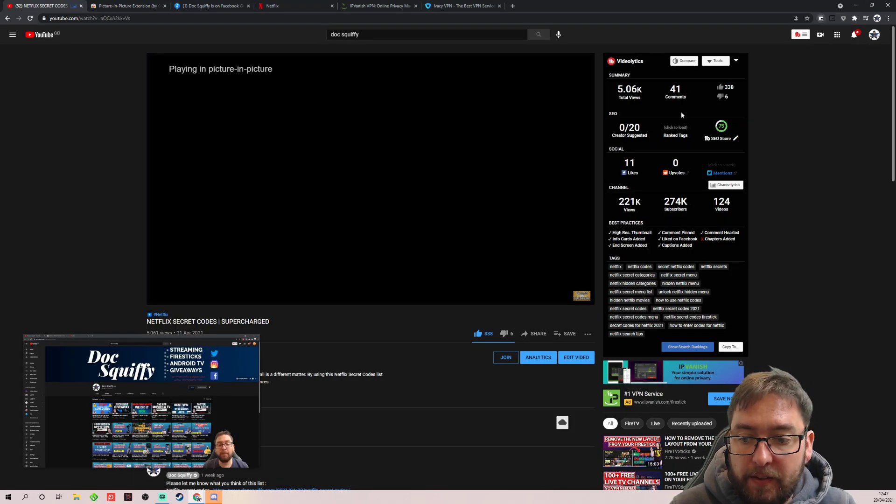
mouse_move(162, 450)
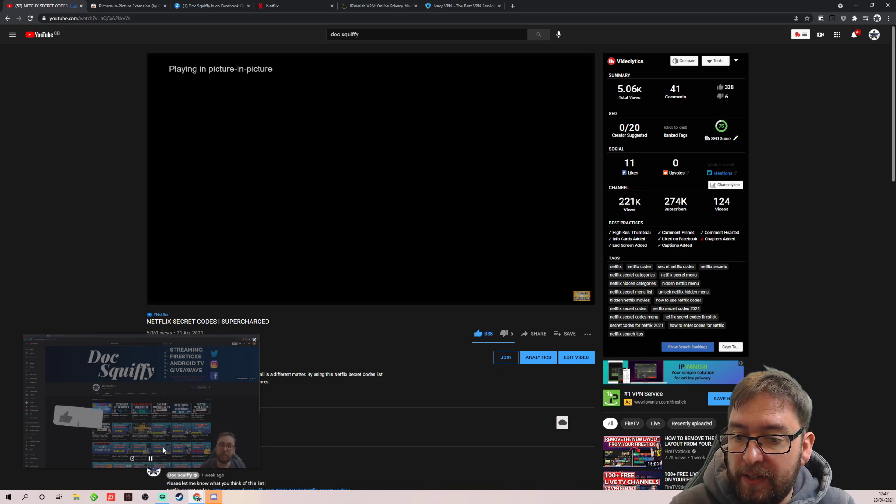
click(150, 459)
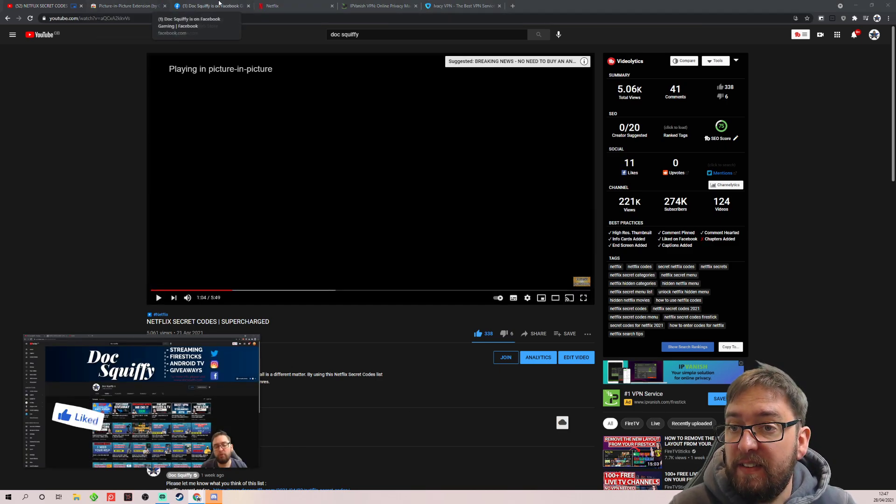
Step: Close the floating window, resume the YouTube video, and pop it out again with Alt+P
click(205, 6)
click(126, 6)
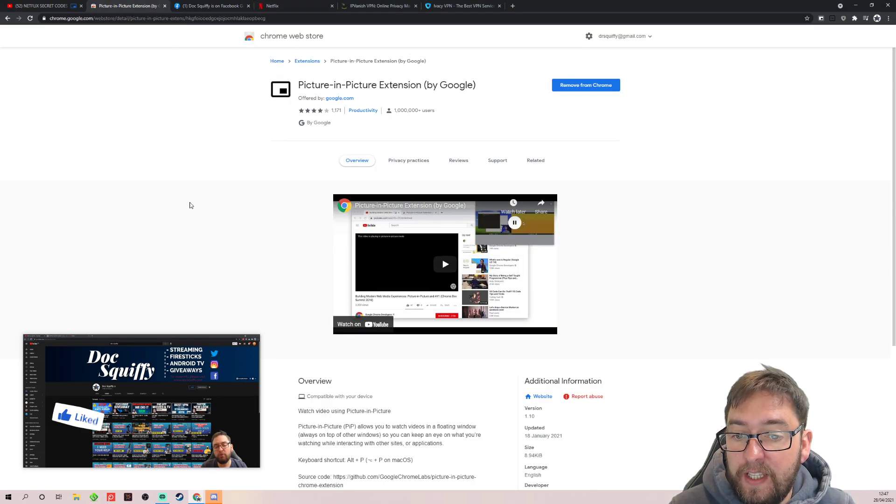
mouse_move(161, 392)
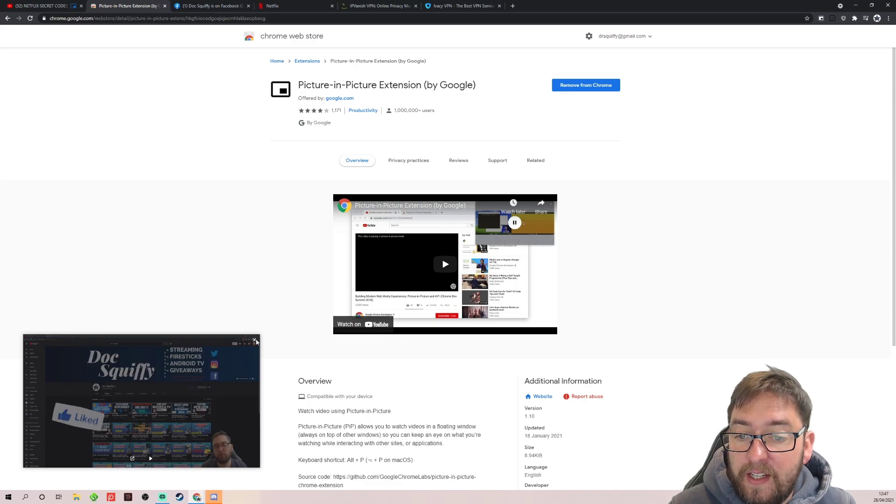
click(254, 340)
click(52, 3)
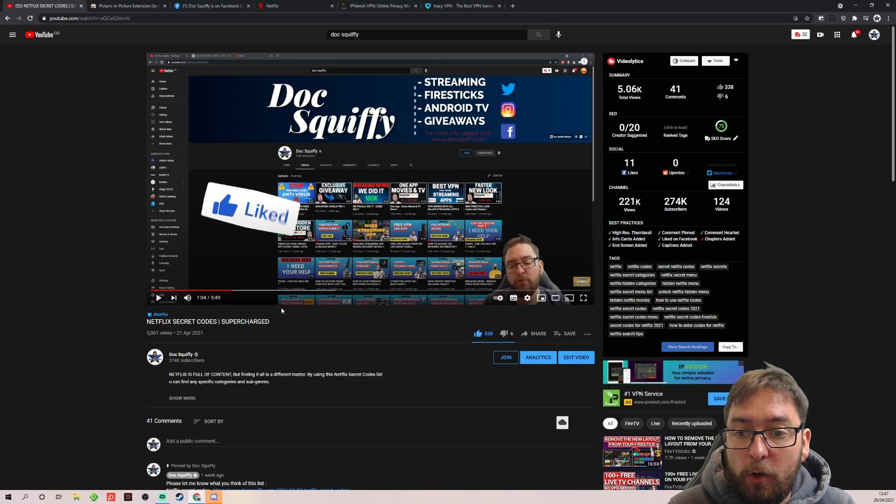
click(159, 297)
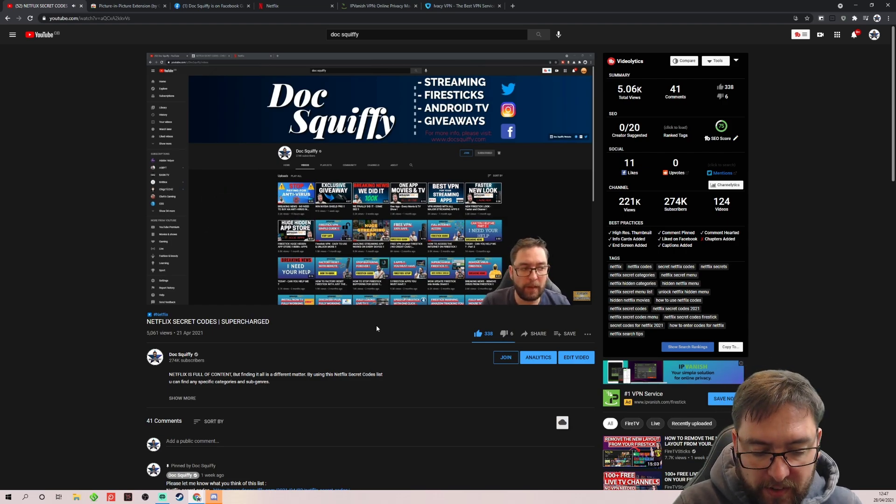
key(alt+p)
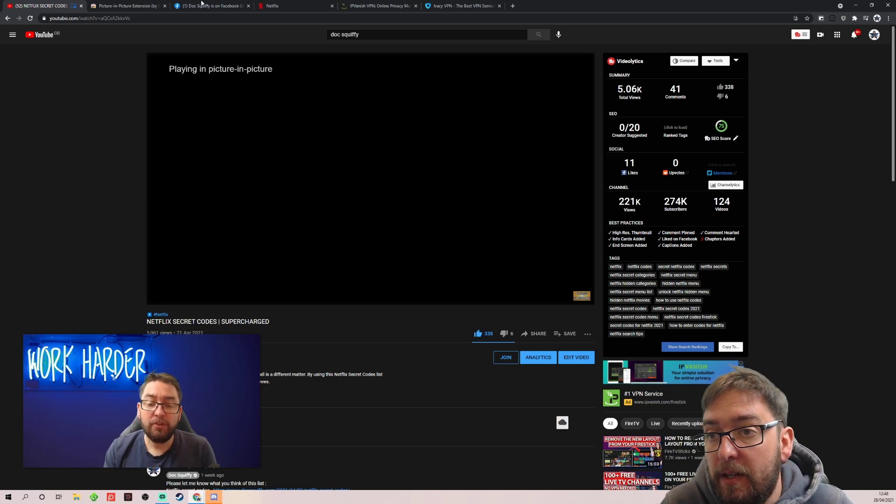
Step: Open the Chrome Web Store home in a new tab
click(152, 5)
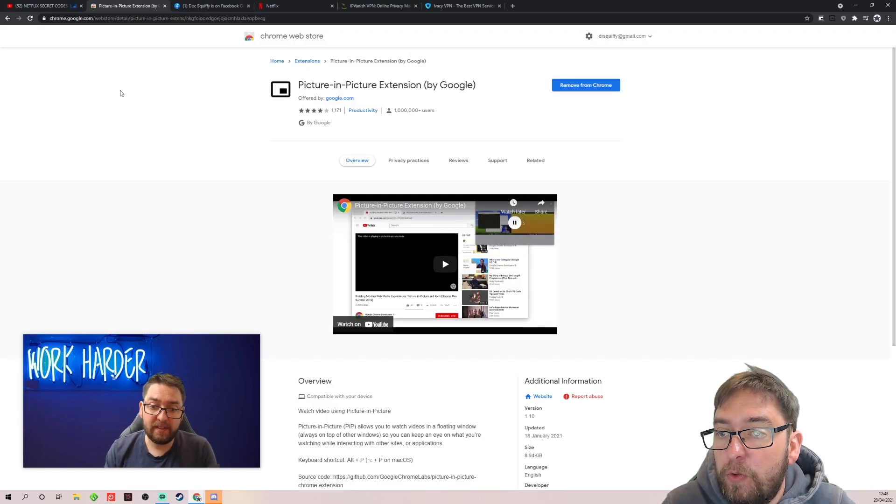
right_click(284, 36)
click(290, 42)
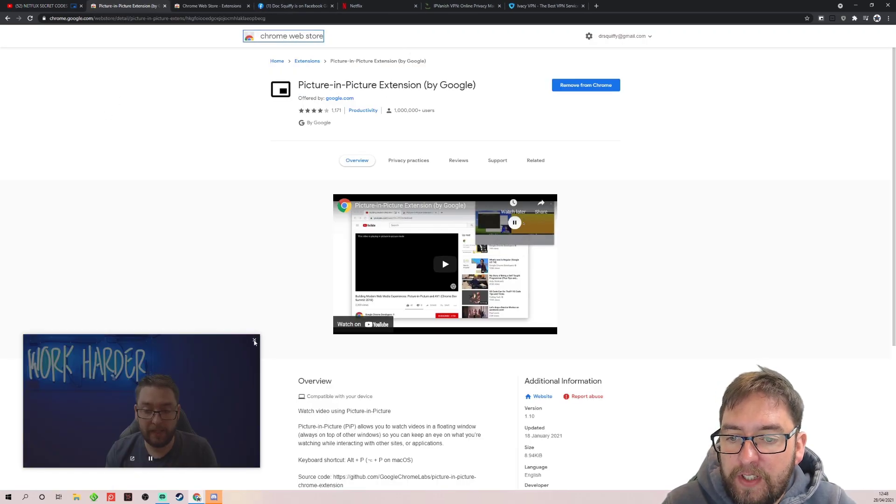
click(197, 5)
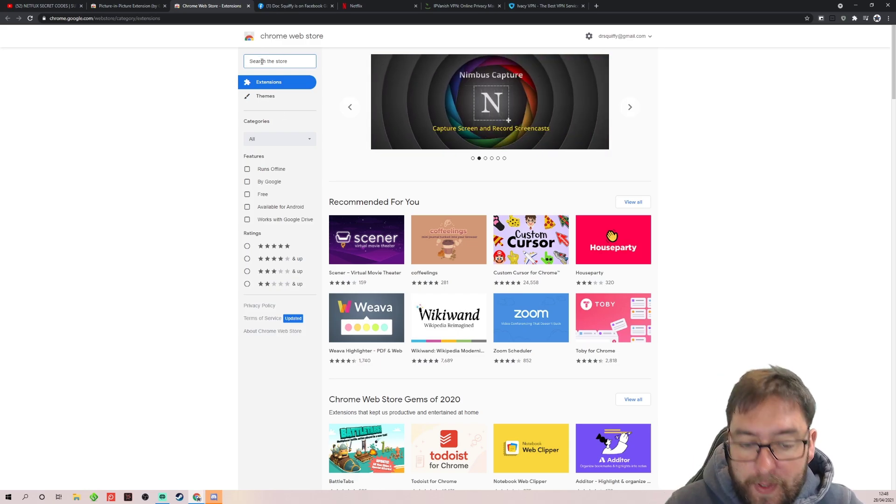
Step: Search 'picture in picture by google', open the extension page, then play Unforgotten on Netflix
text(picture)
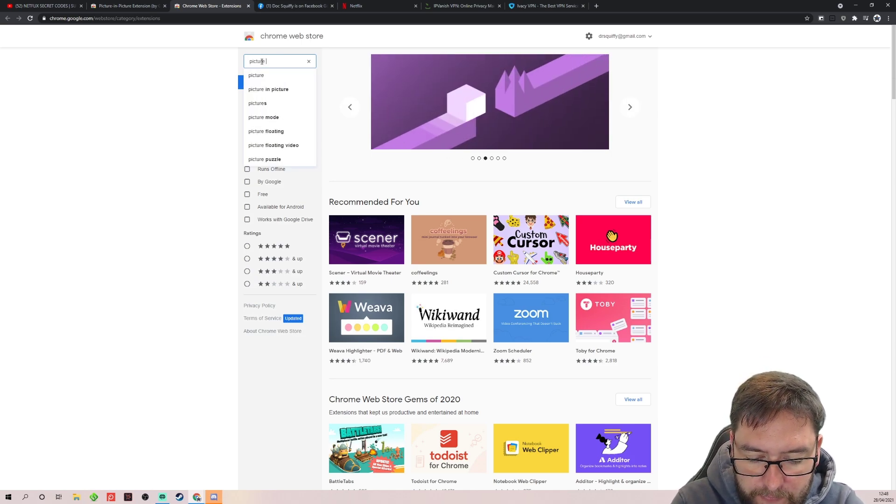
text(c)
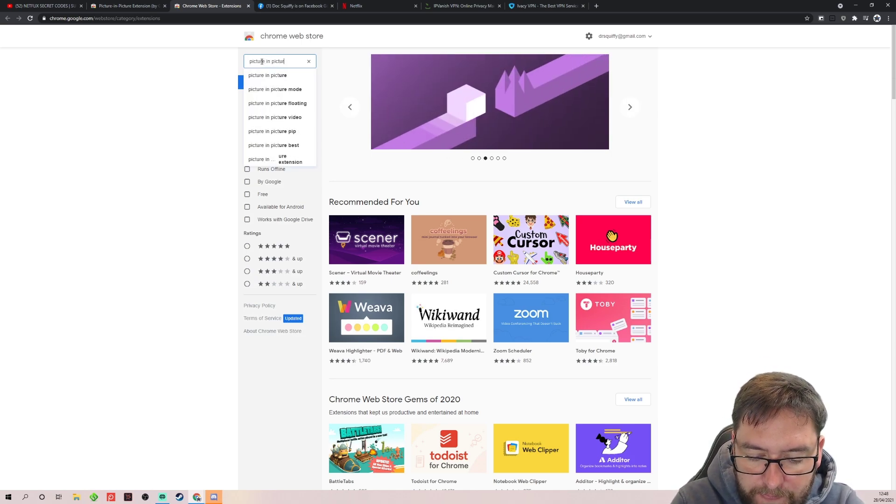
text(y google)
key(Return)
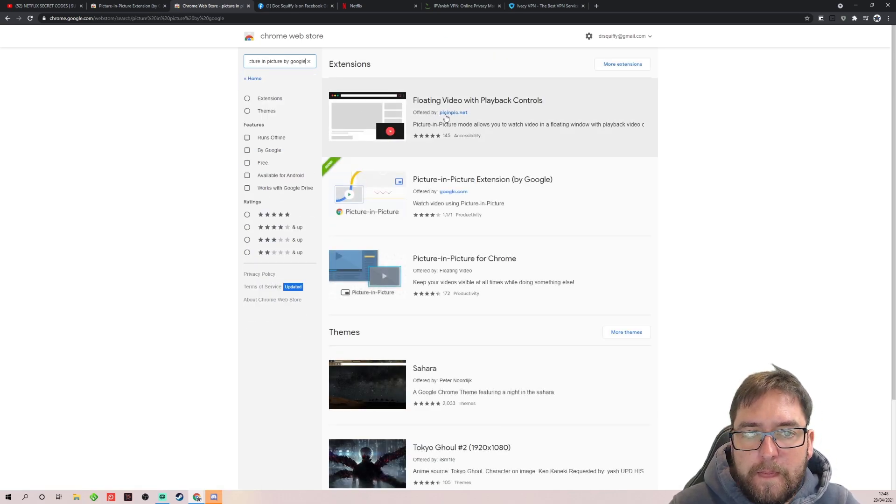
click(476, 182)
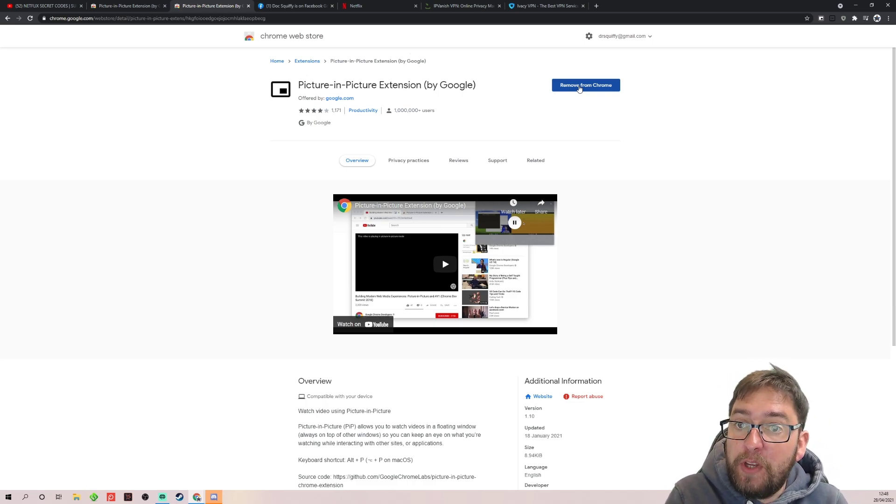
click(355, 6)
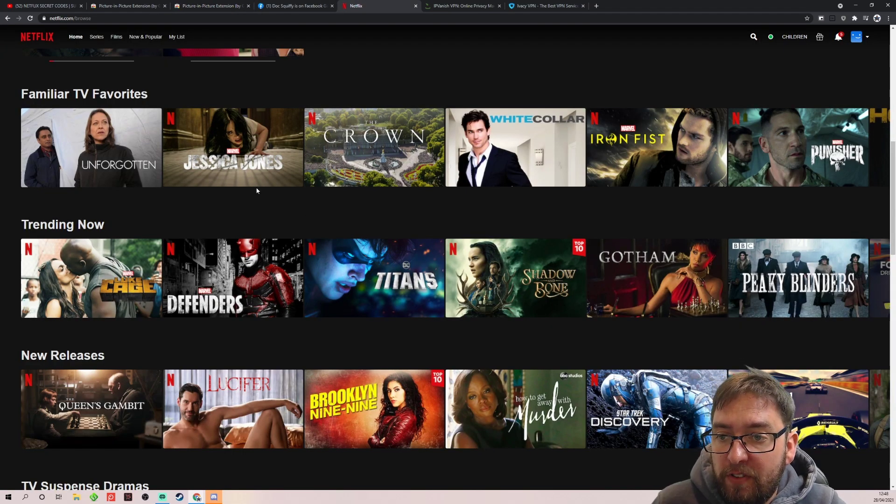
mouse_move(91, 147)
click(117, 160)
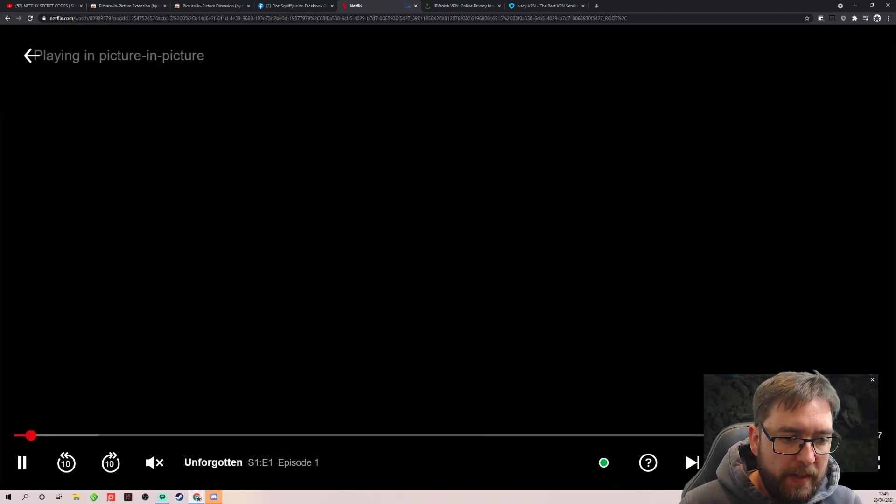
Step: Pause Unforgotten and move its enlarged floating window to the lower left
click(791, 423)
drag(770, 379, 289, 102)
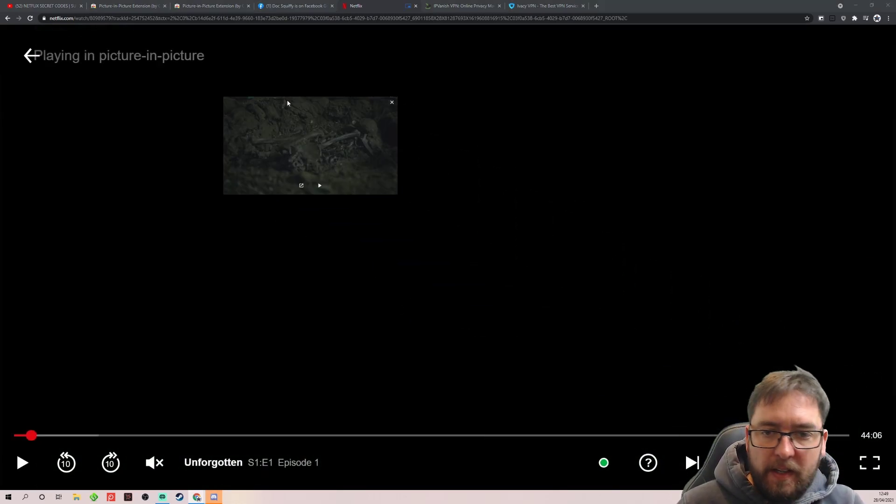
drag(395, 194, 555, 284)
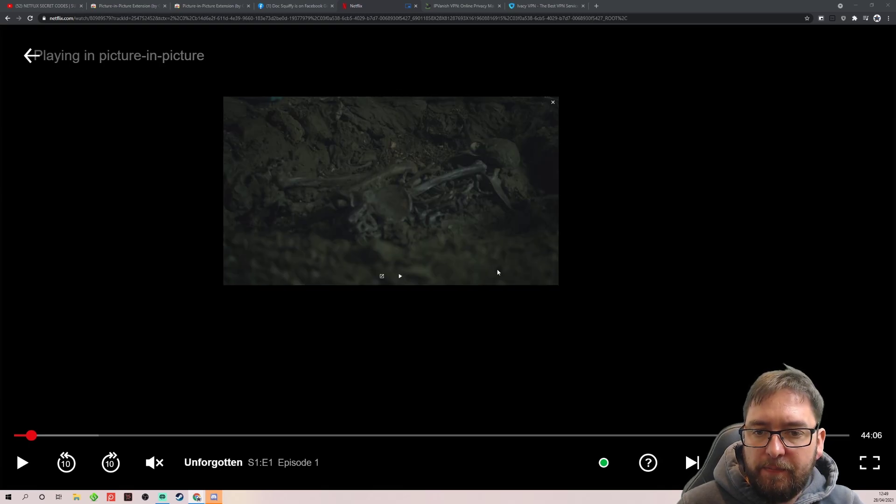
mouse_move(376, 174)
mouse_down()
mouse_move(229, 286)
mouse_move(198, 258)
mouse_move(172, 354)
mouse_up()
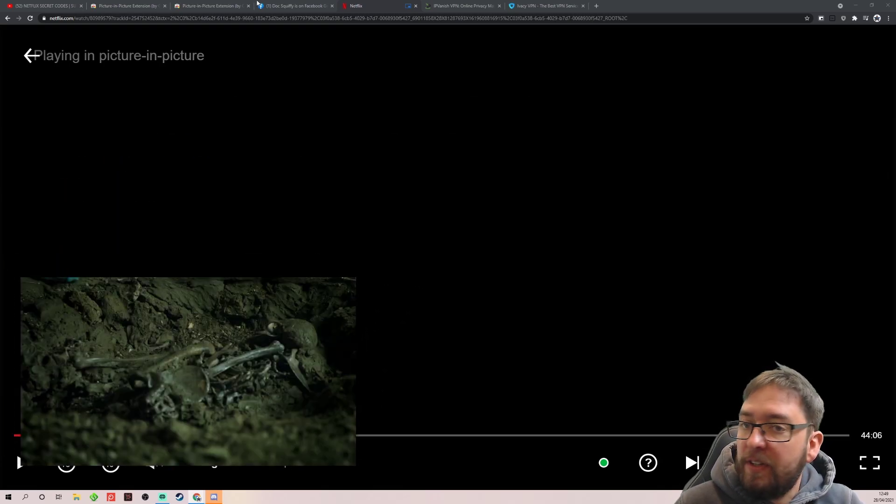
click(298, 5)
Step: Swap the floating window to the YouTube Netflix Secret Codes video with Alt+P
click(211, 5)
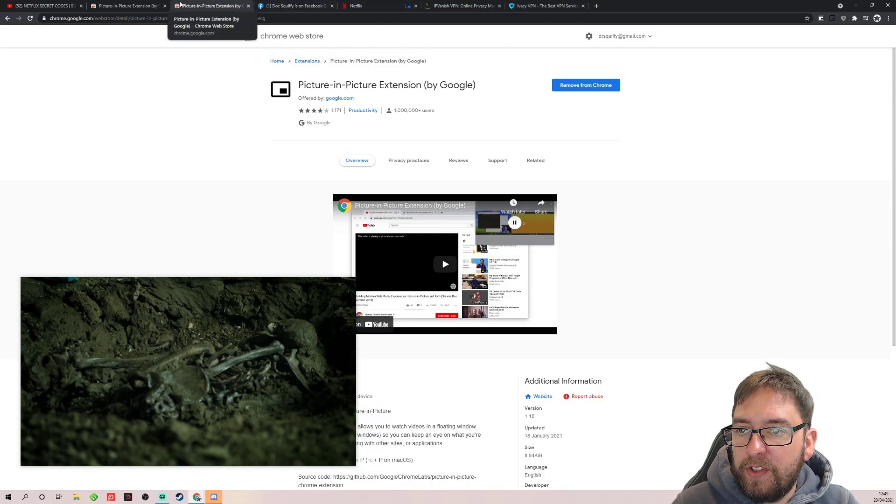
click(116, 7)
click(56, 4)
click(126, 4)
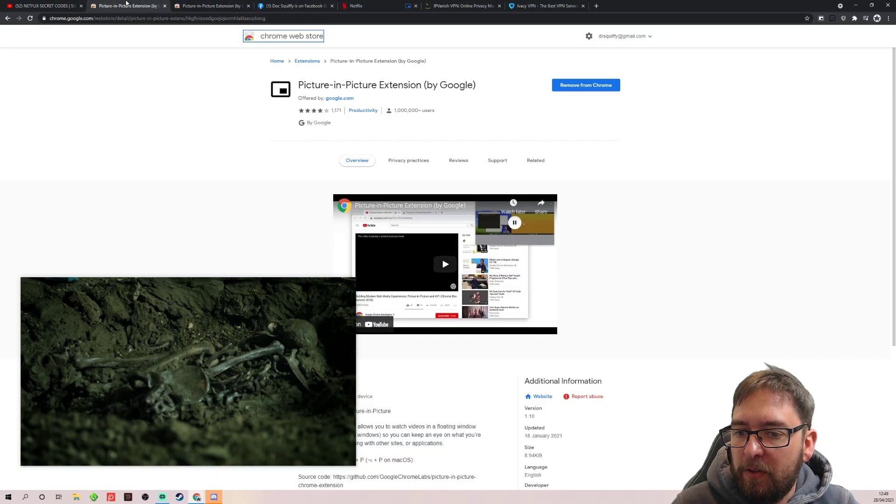
click(57, 4)
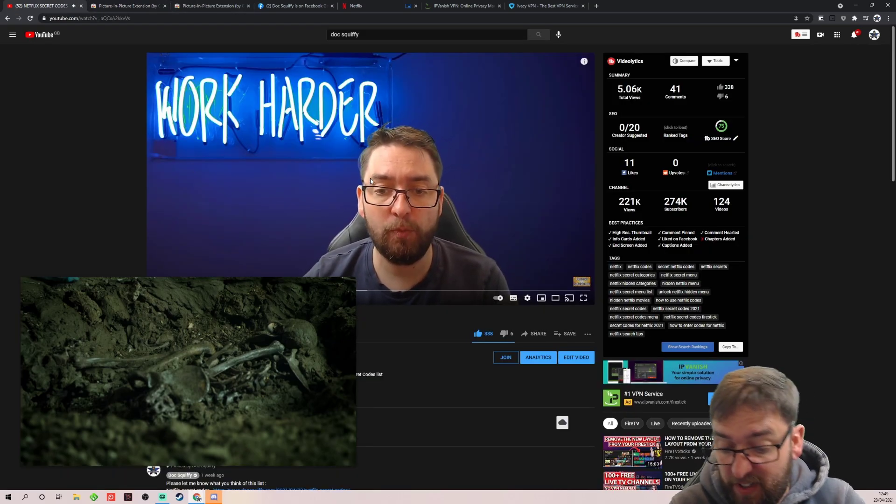
key(alt+p)
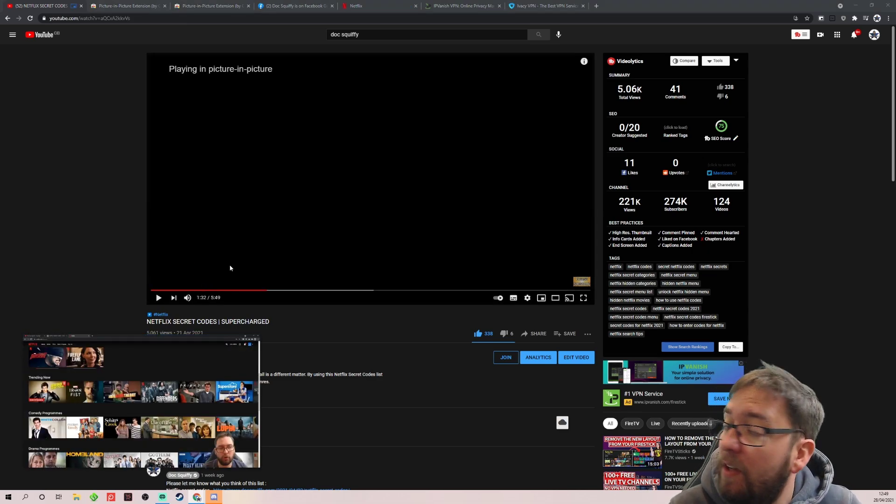
Step: Open Doc Squiffy's Facebook Live section and the 'JUST A QUICK ONE - LIVE WARZONE' video
click(283, 5)
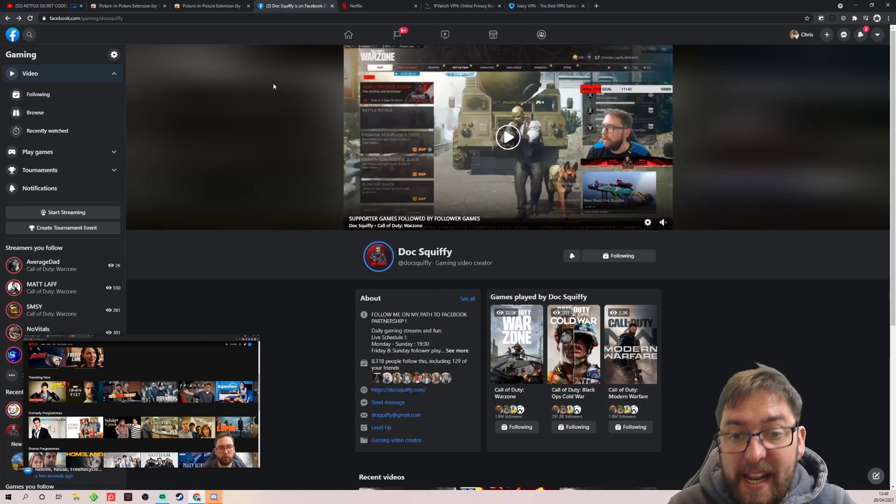
click(413, 254)
click(254, 341)
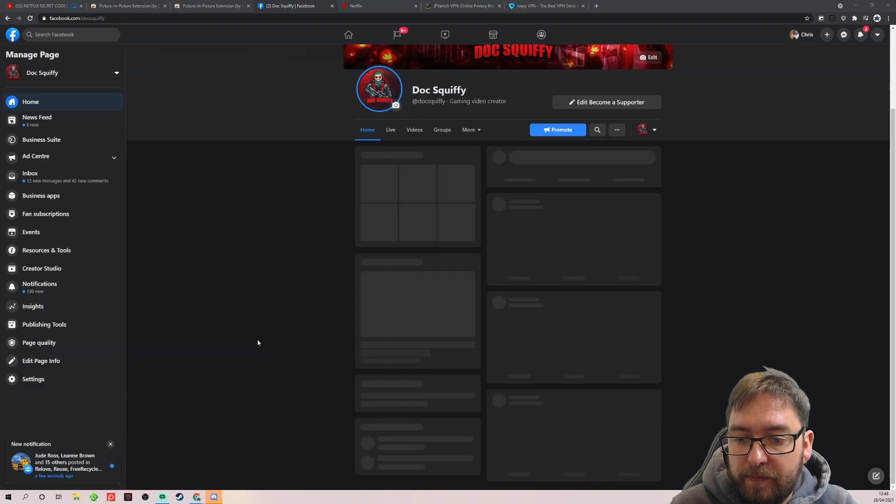
click(391, 133)
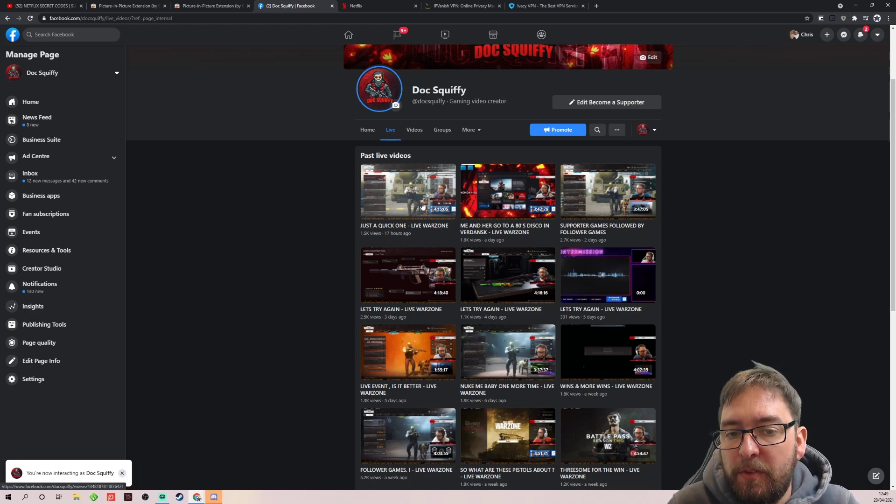
click(404, 202)
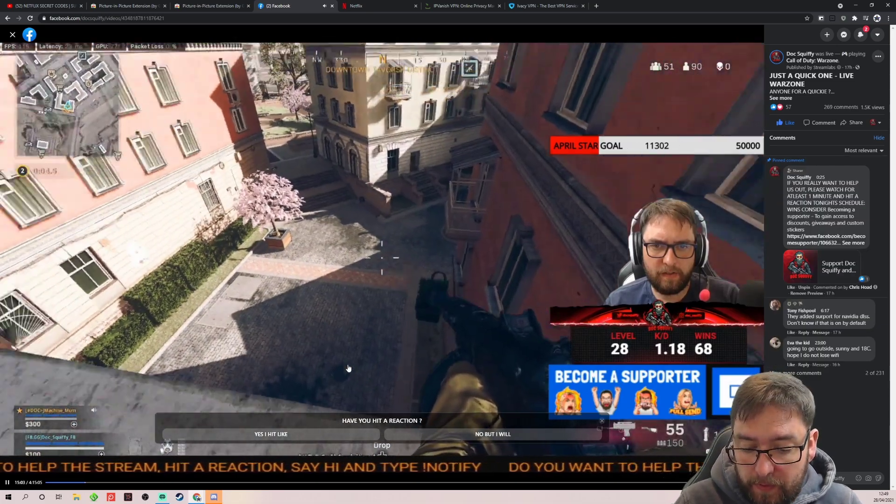
Step: Float the Warzone video with Alt+P, move it lower left, pause and enlarge it
key(alt+p)
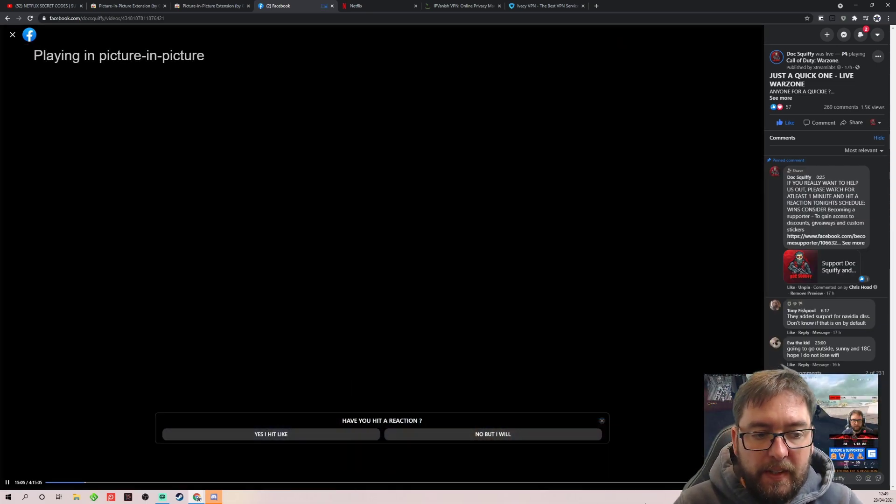
mouse_move(775, 379)
mouse_down()
mouse_move(96, 276)
mouse_move(107, 327)
mouse_up()
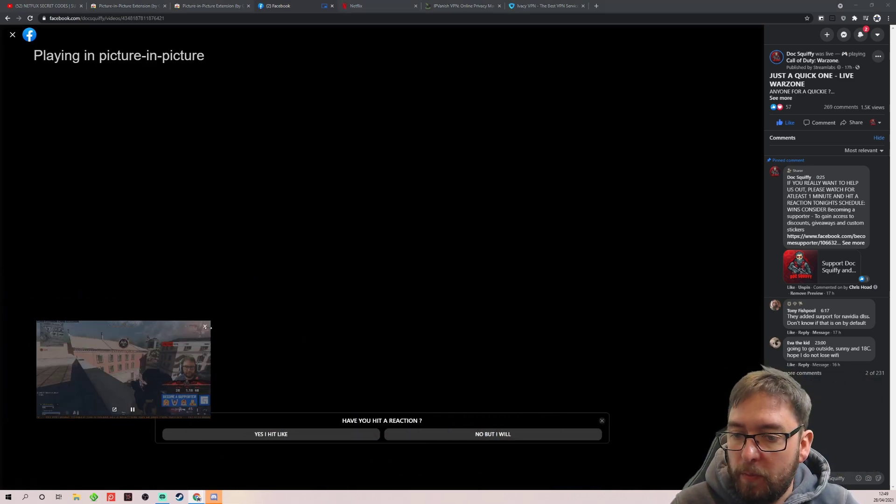
click(132, 409)
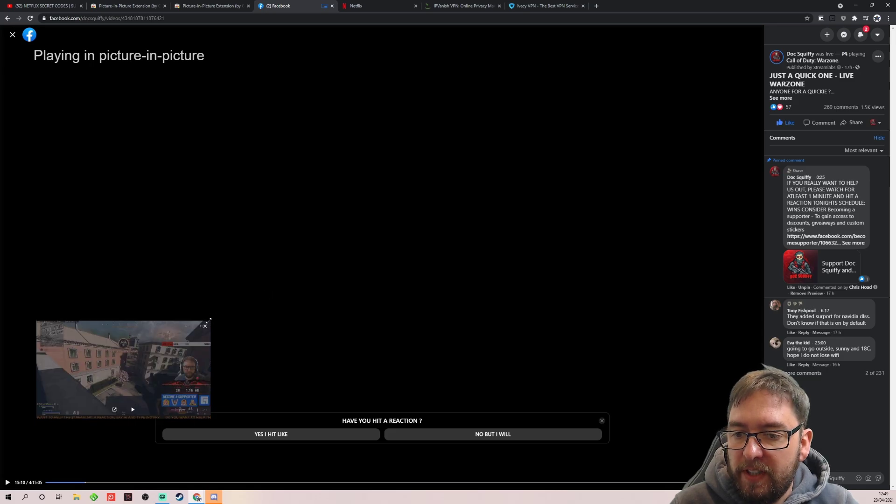
drag(209, 321, 290, 277)
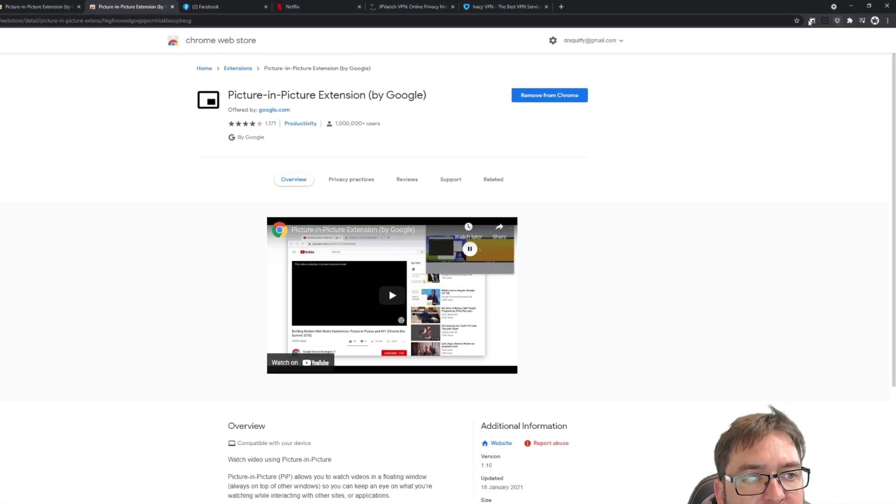
Step: Pin the Picture-in-Picture Extension to the toolbar from the Extensions menu
click(849, 21)
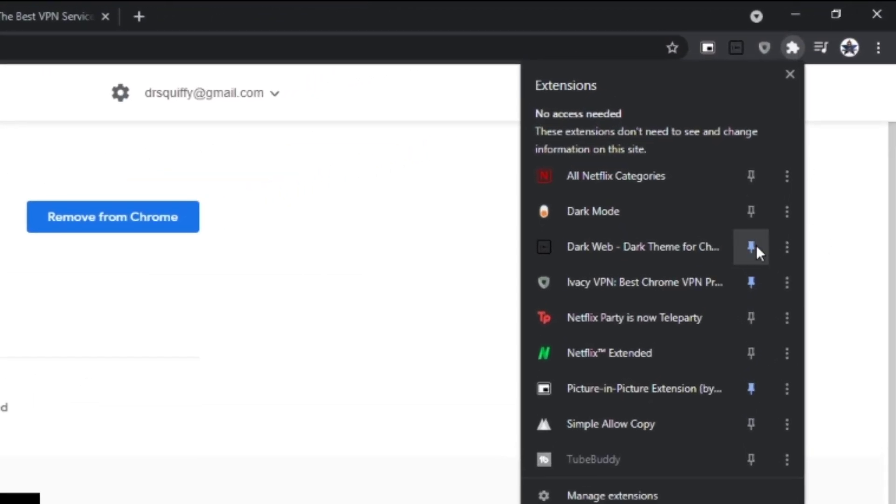
click(750, 389)
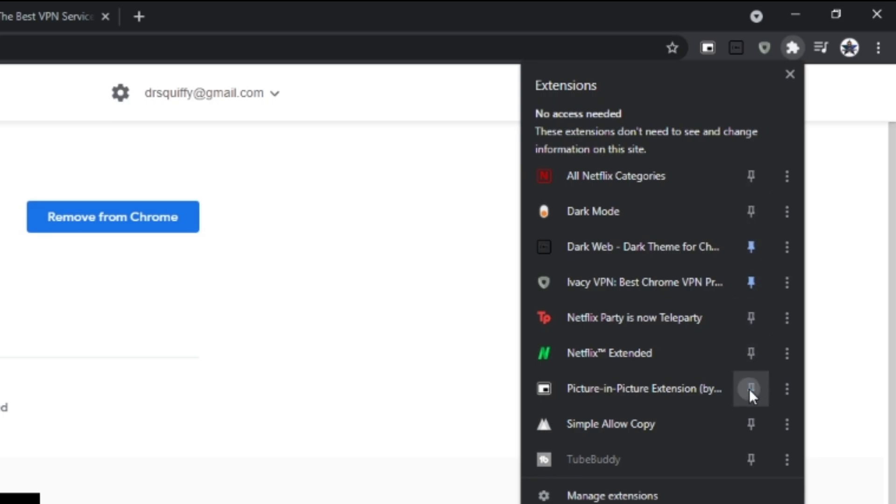
click(750, 388)
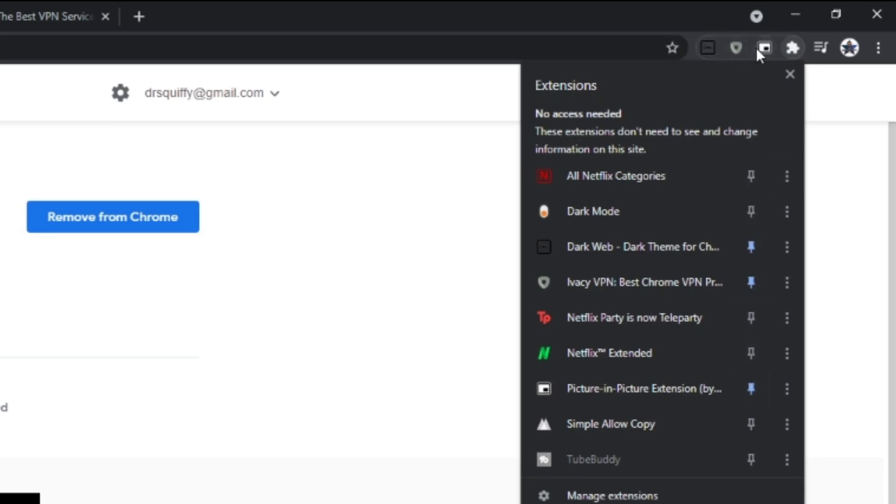
click(792, 77)
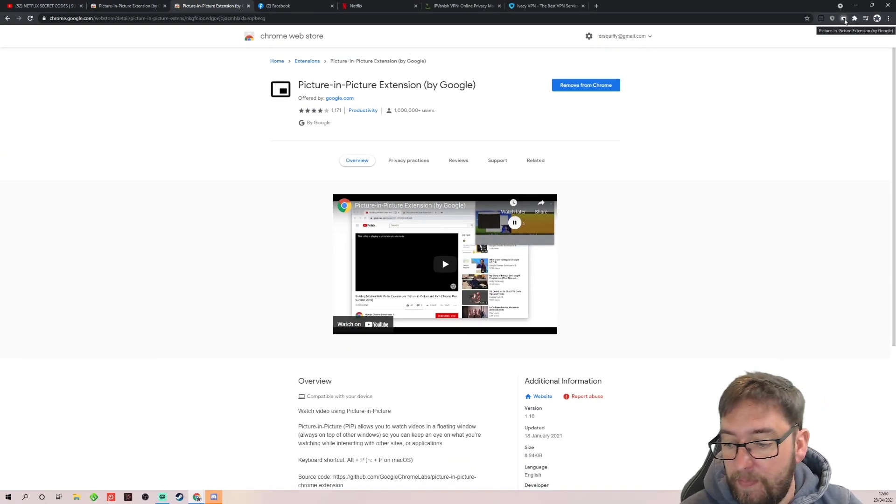
Step: Open and close the PiP extension's options, and keep its site access on all sites
right_click(844, 20)
click(835, 49)
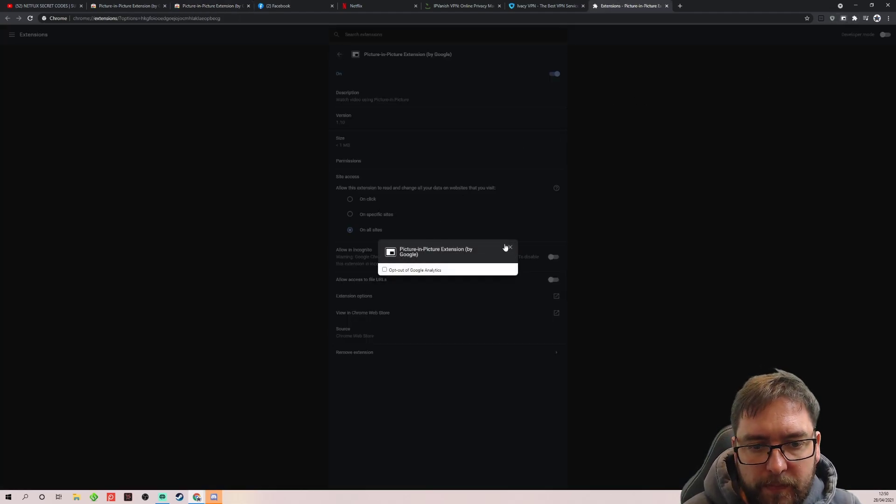
click(510, 248)
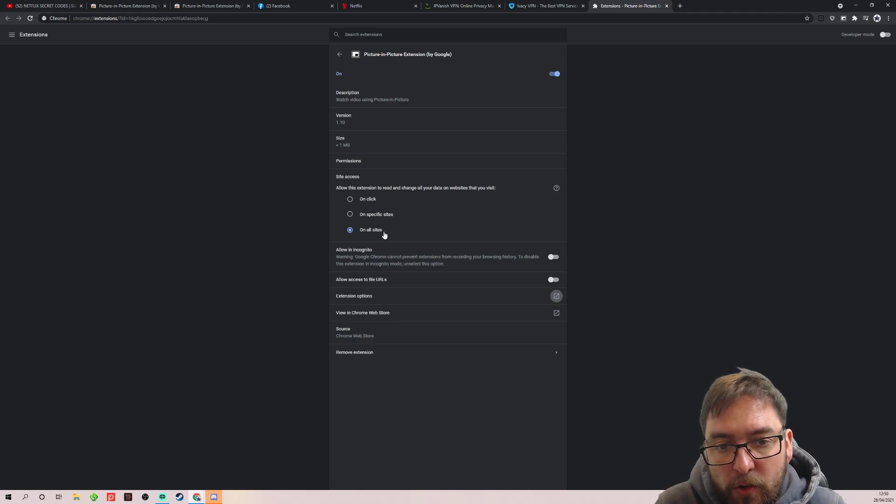
click(364, 214)
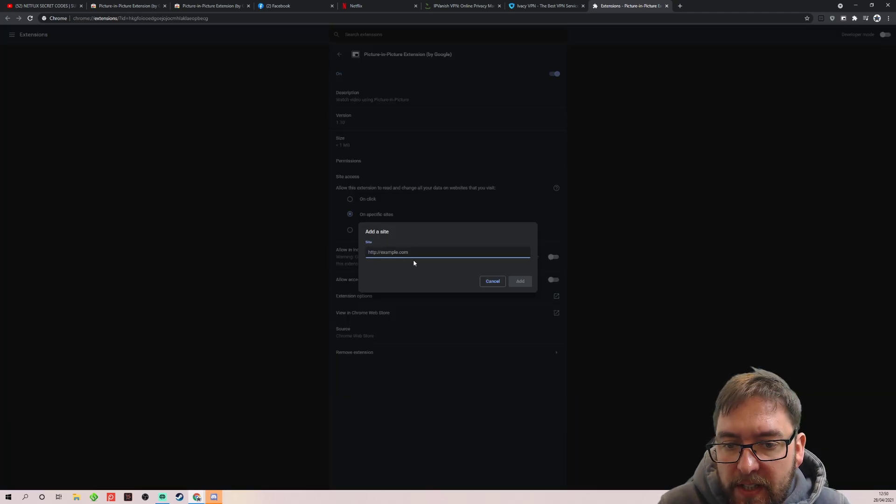
click(491, 281)
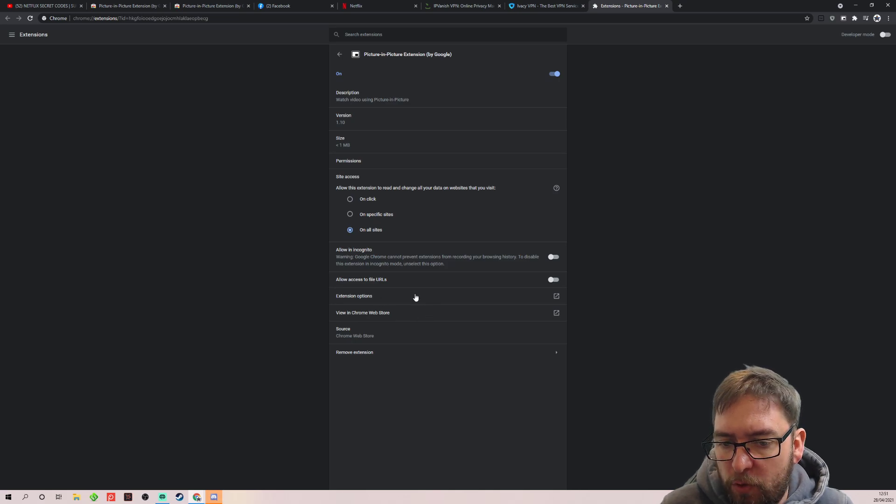
Step: Return to the Picture-in-Picture Extension store tab, scrolling to Related and back to the top
click(209, 5)
scroll(223, 274, down, 4)
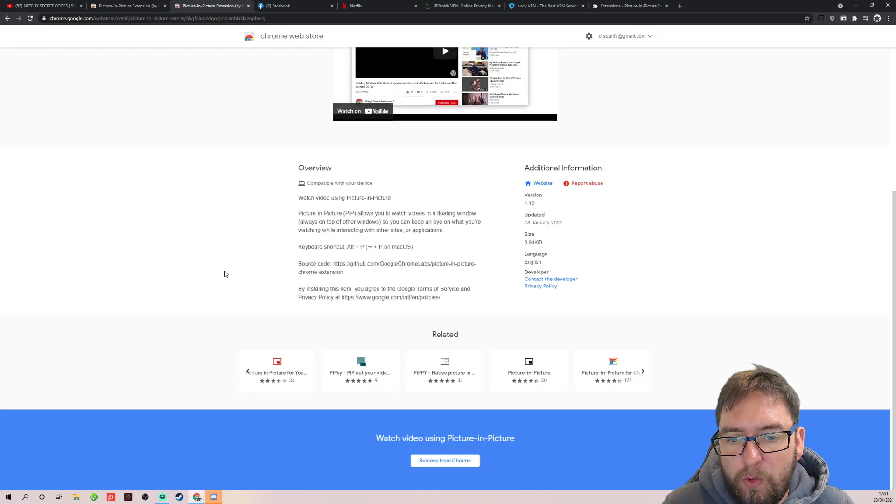
scroll(226, 274, up, 5)
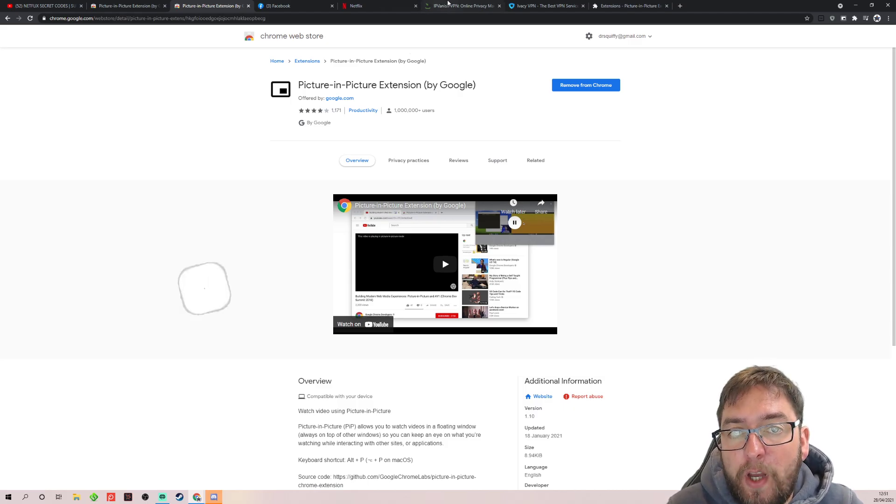
Step: Bring the IPVanish tab with its VPN and VPN + Storage plans to the front
click(436, 5)
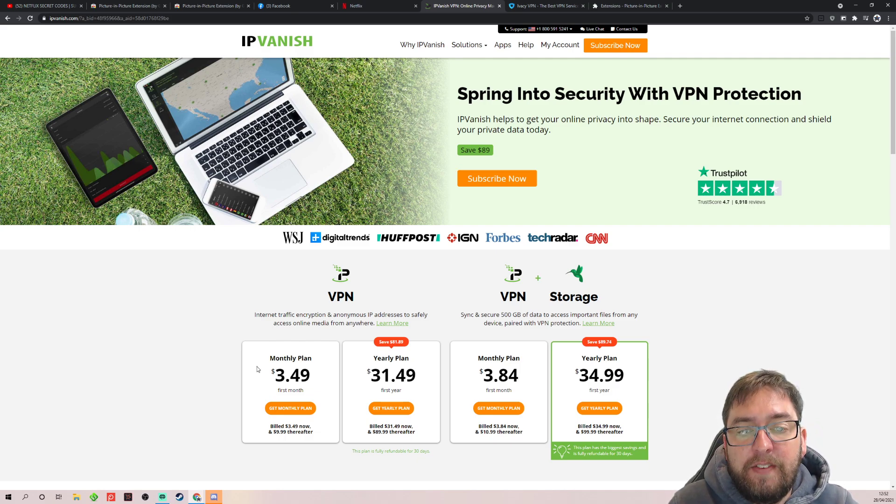
Step: Bring the Ivacy VPN tab with its bundle offer to the front
click(518, 3)
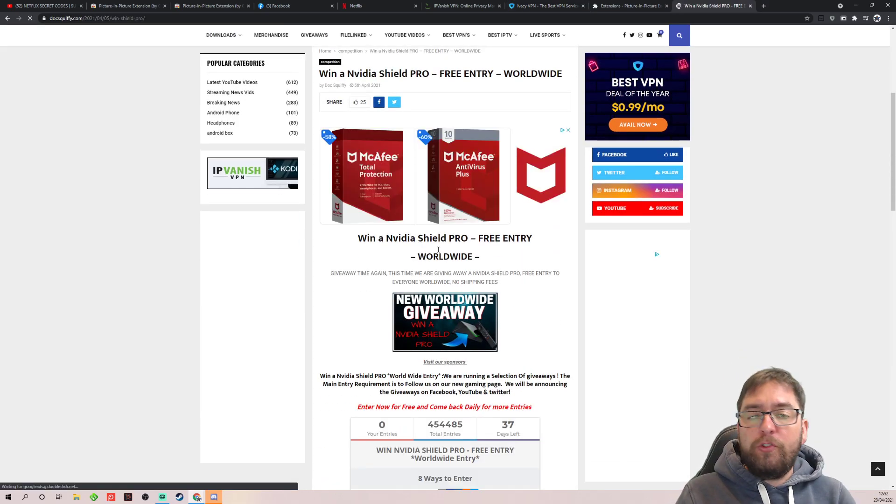
Step: Scroll the Nvidia Shield PRO giveaway page down to its 8 Ways to Enter list
scroll(438, 249, down, 4)
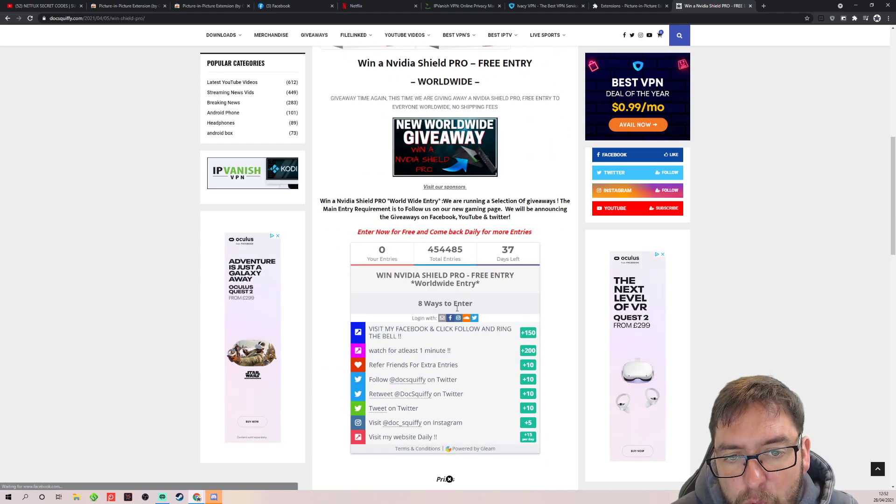